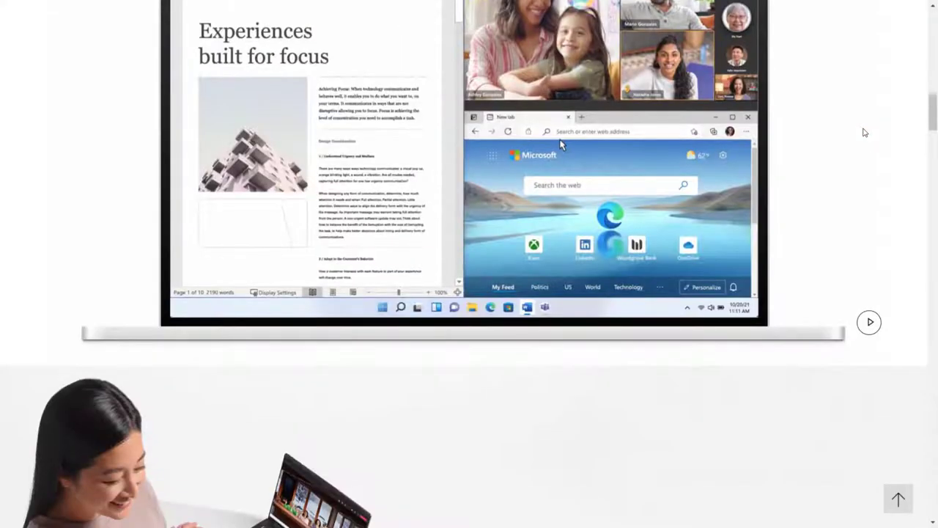
- Look through the Windows 11 overview page and its minimum system requirements
scroll(865, 133, "down", 10)
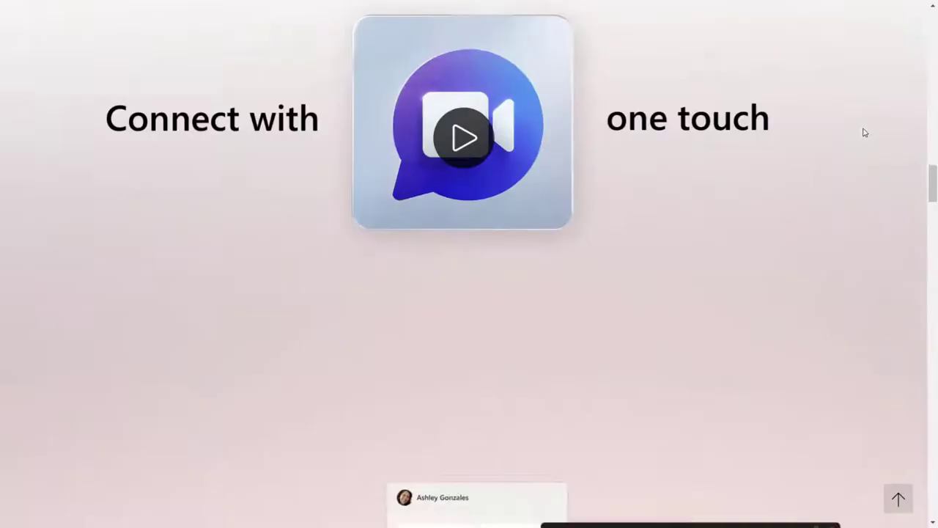
scroll(865, 132, "down", 14)
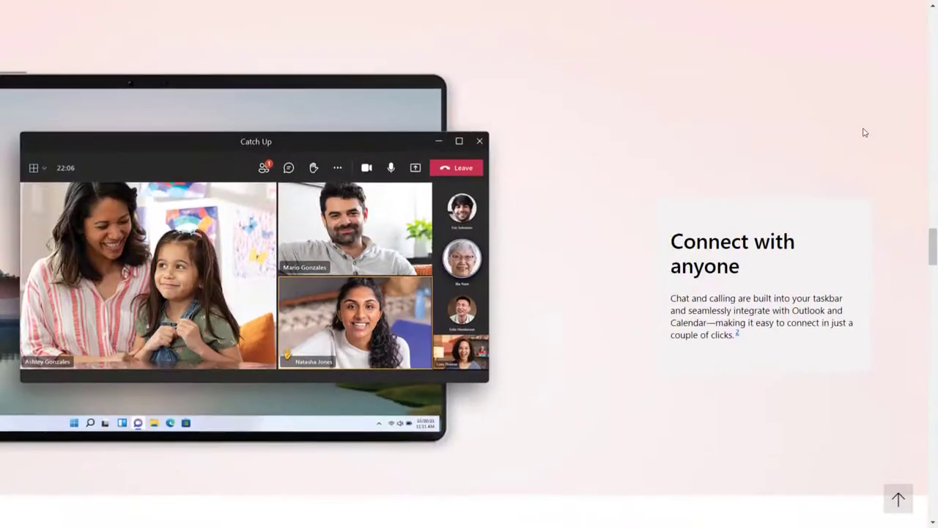
scroll(863, 132, "down", 14)
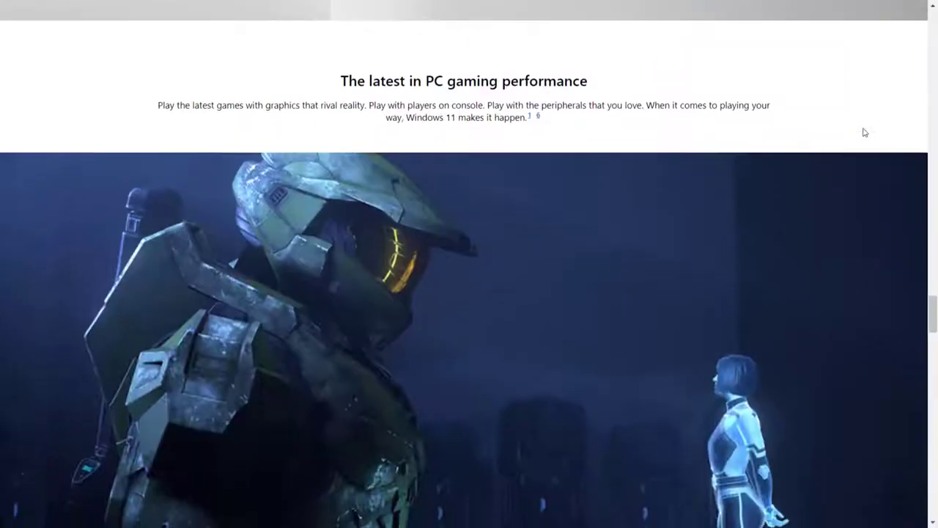
scroll(864, 132, "down", 14)
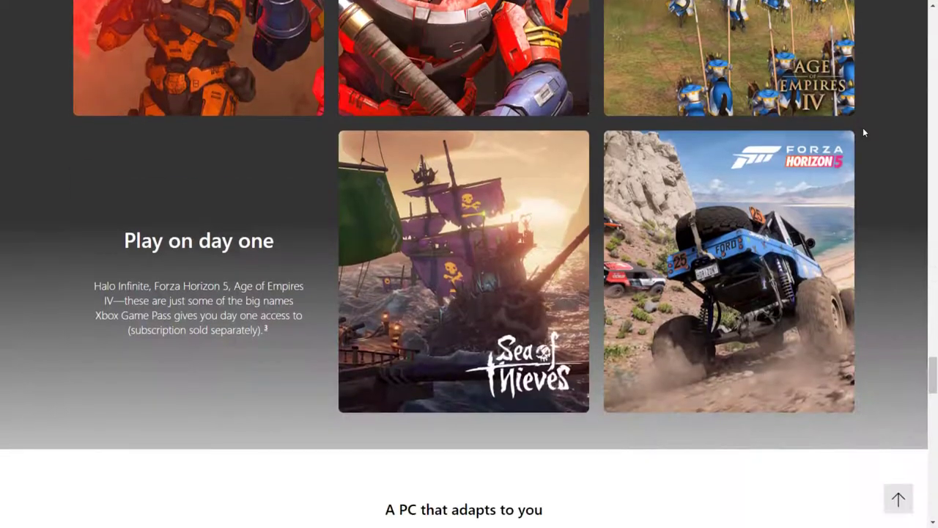
scroll(865, 133, "down", 5)
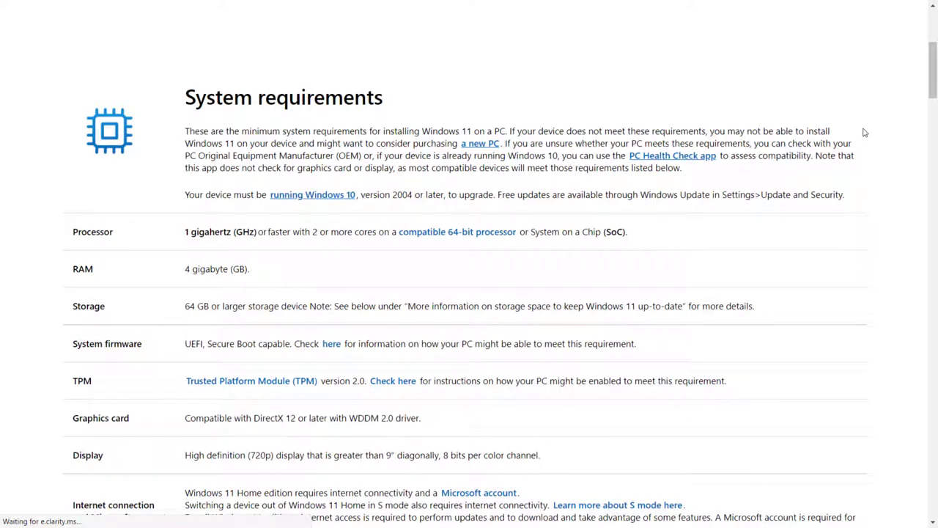
scroll(864, 132, "down", 1)
scroll(864, 132, "down", 1)
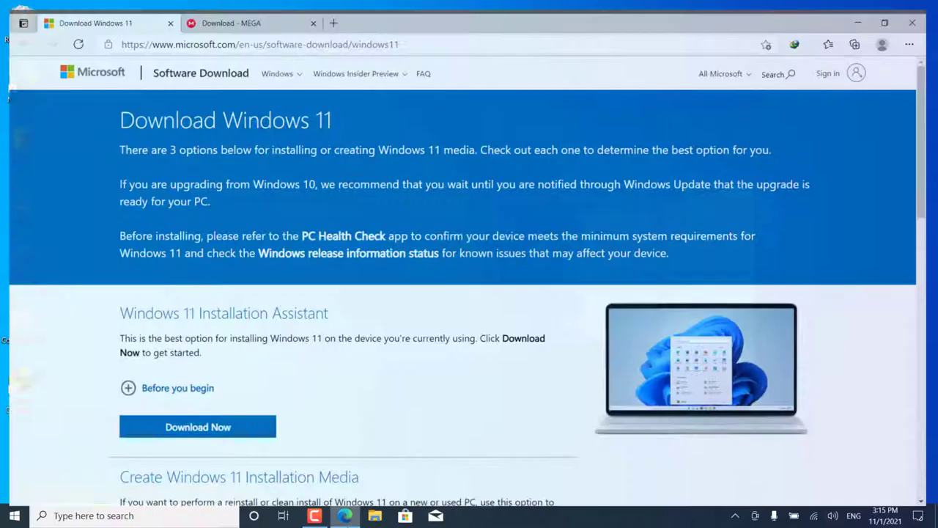
- Download MediaCreationToolW11.exe from the Create Windows 11 Installation Media section of Microsoft's download page
left_click_drag(399, 32, 110, 32)
left_click(551, 36)
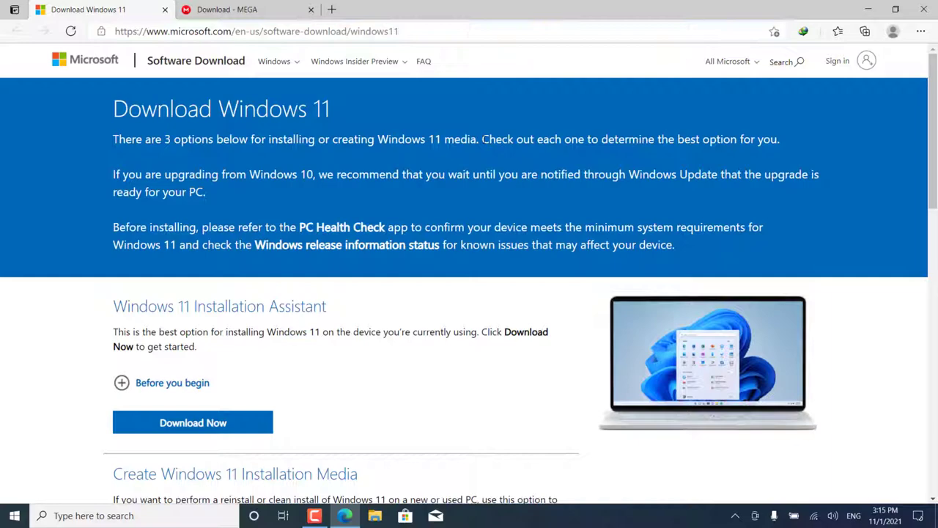
scroll(178, 331, "down", 3)
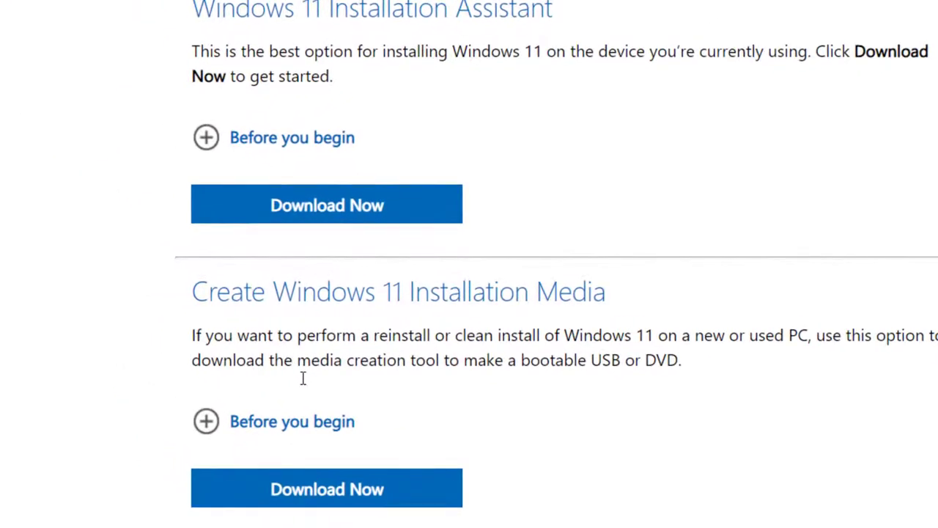
left_click_drag(211, 293, 611, 300)
left_click(620, 298)
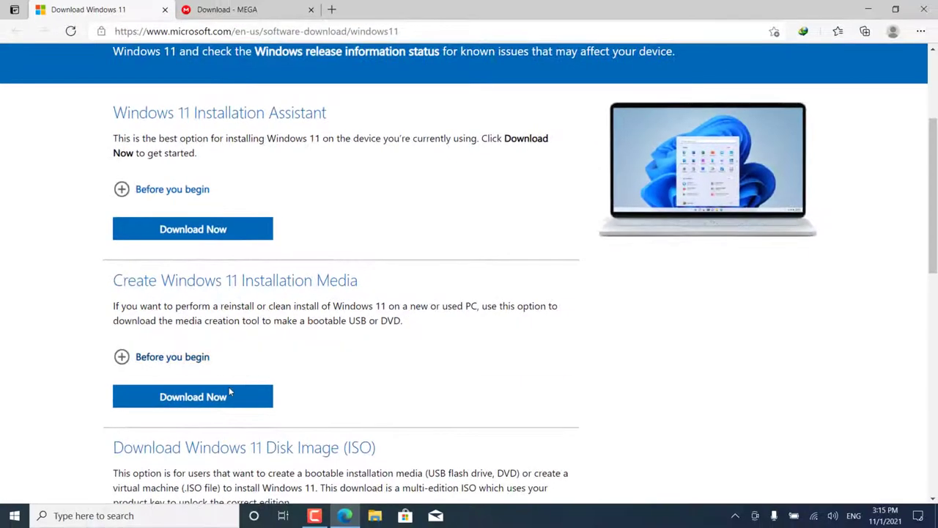
left_click(228, 419)
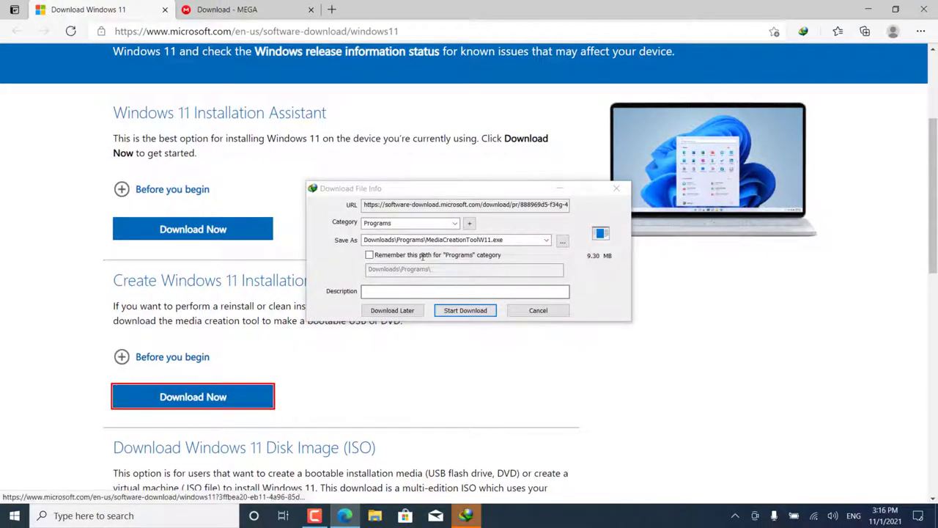
left_click(464, 308)
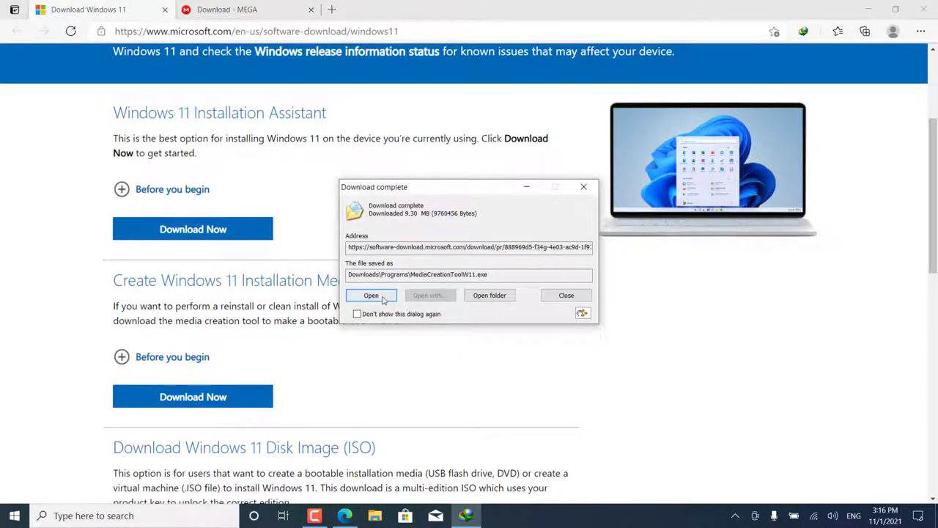
- Run the downloaded media creation tool, minimize the browser and accept the license terms
left_click(372, 296)
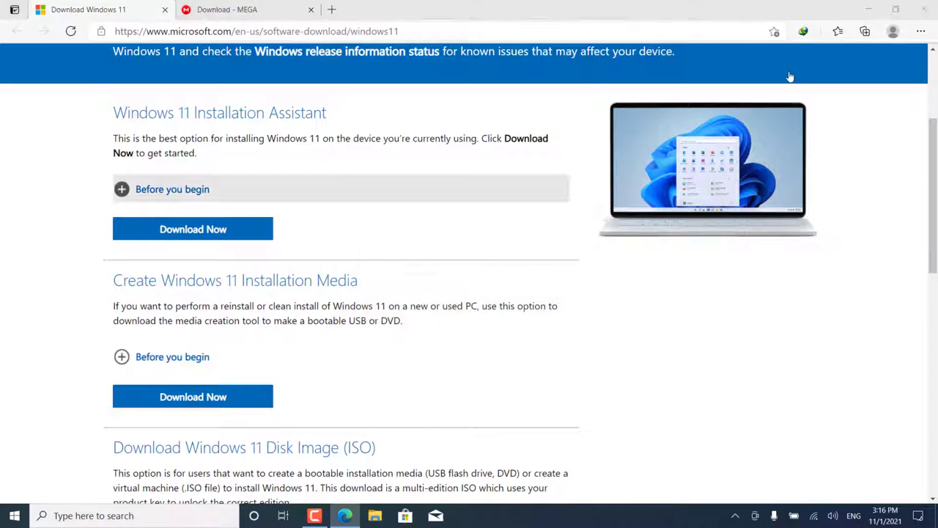
left_click(870, 11)
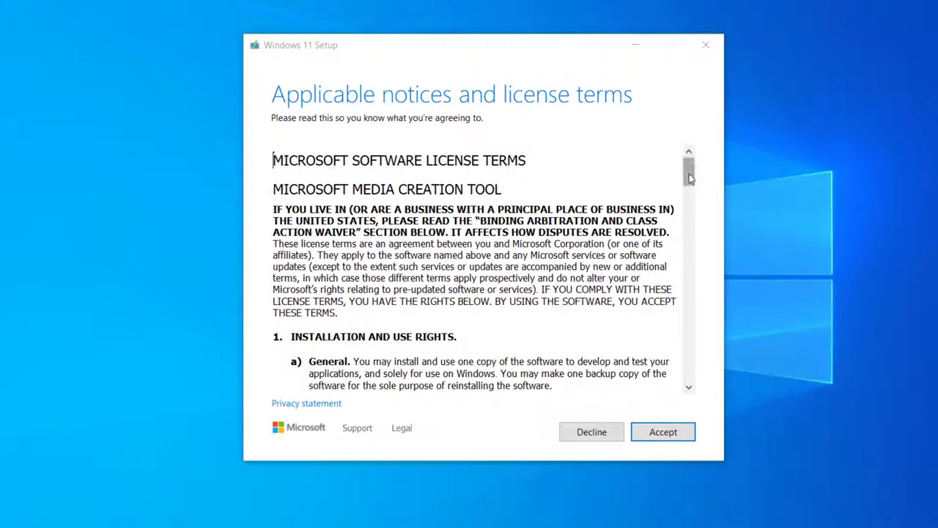
left_click_drag(689, 176, 690, 381)
left_click(667, 434)
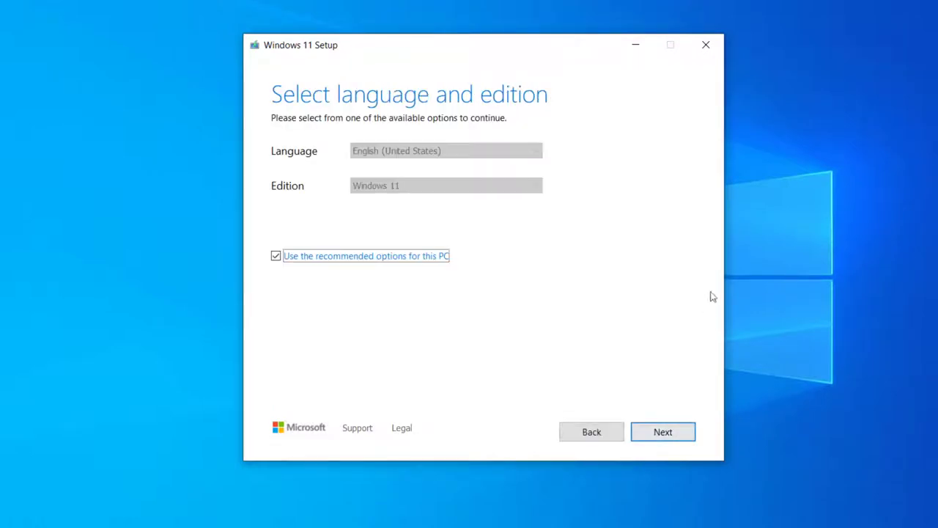
- Turn off the recommended options and continue with English (United States) as the language and Windows 11 as the edition
left_click(422, 258)
left_click(379, 151)
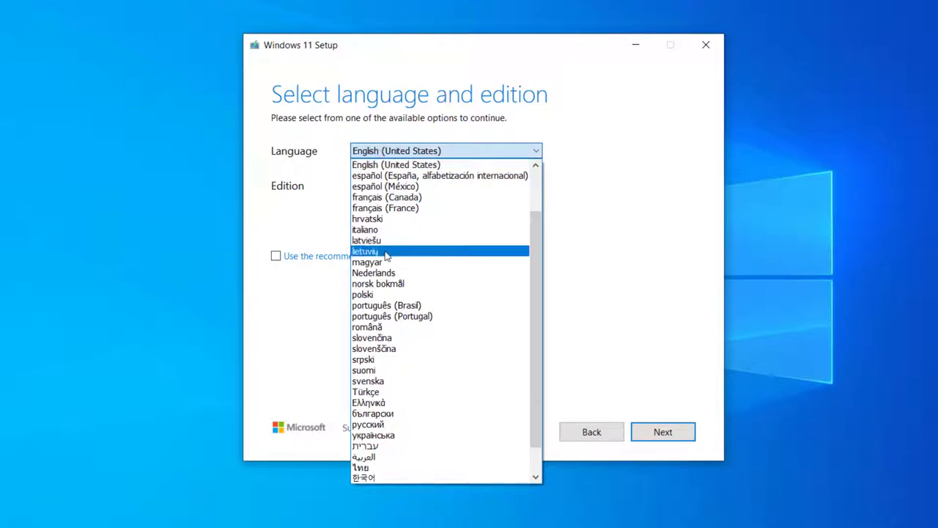
left_click(378, 158)
left_click(394, 188)
left_click(393, 198)
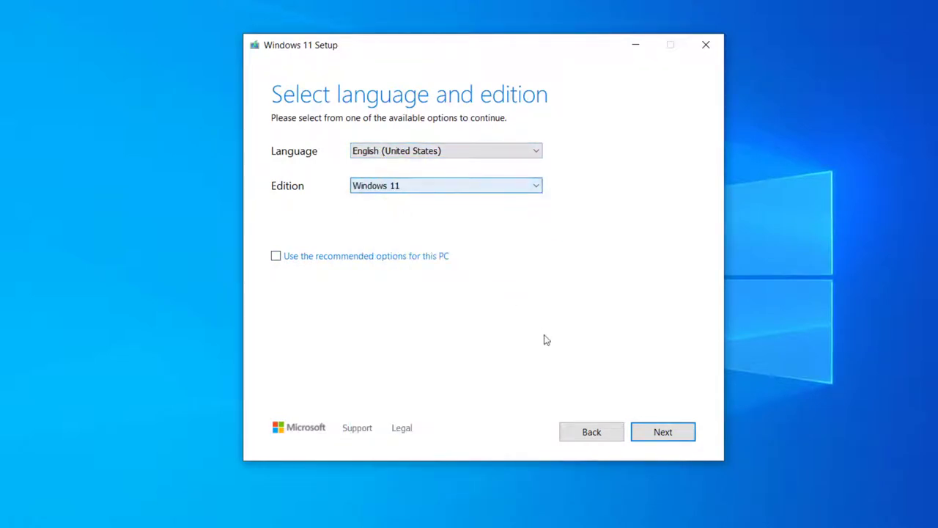
left_click(641, 434)
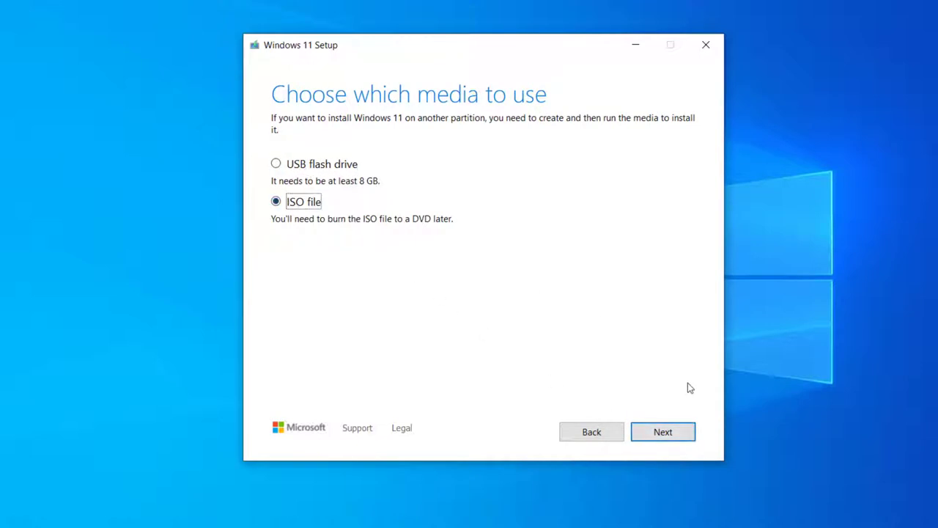
- Create the installation media as an ISO file named Windows on the Desktop and place its icon near the middle of the desktop
left_click(669, 436)
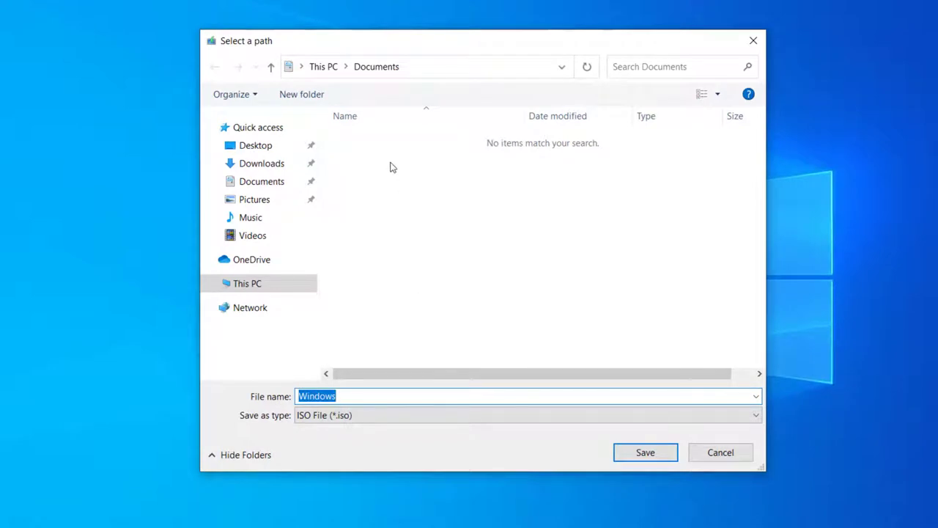
left_click(257, 149)
left_click(636, 453)
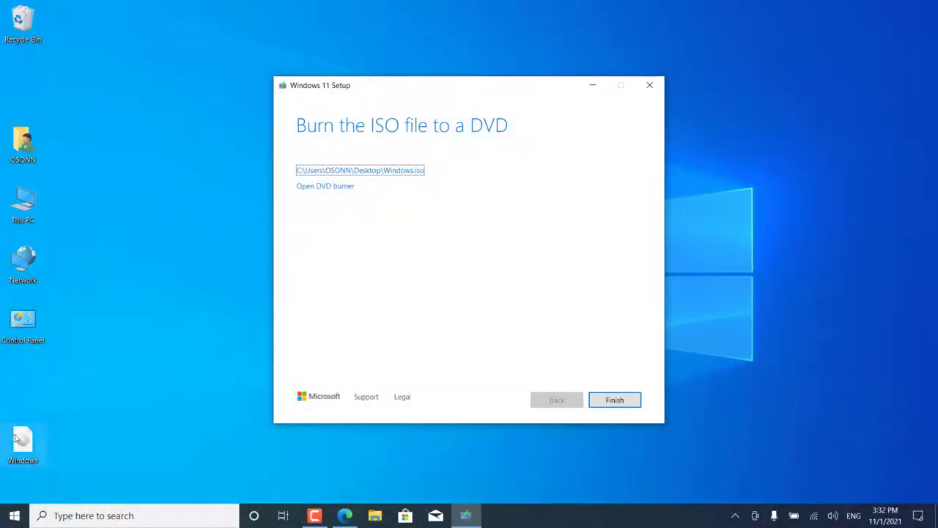
left_click(625, 404)
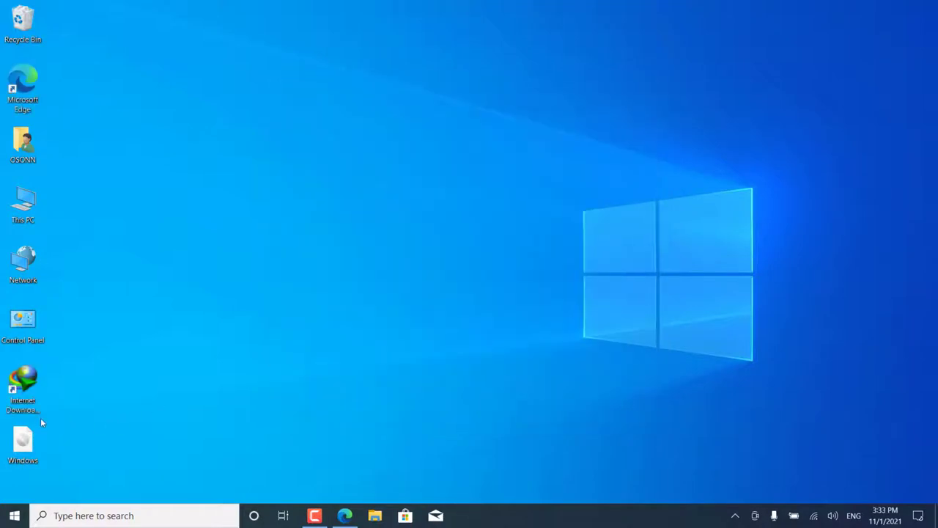
left_click_drag(25, 442, 443, 227)
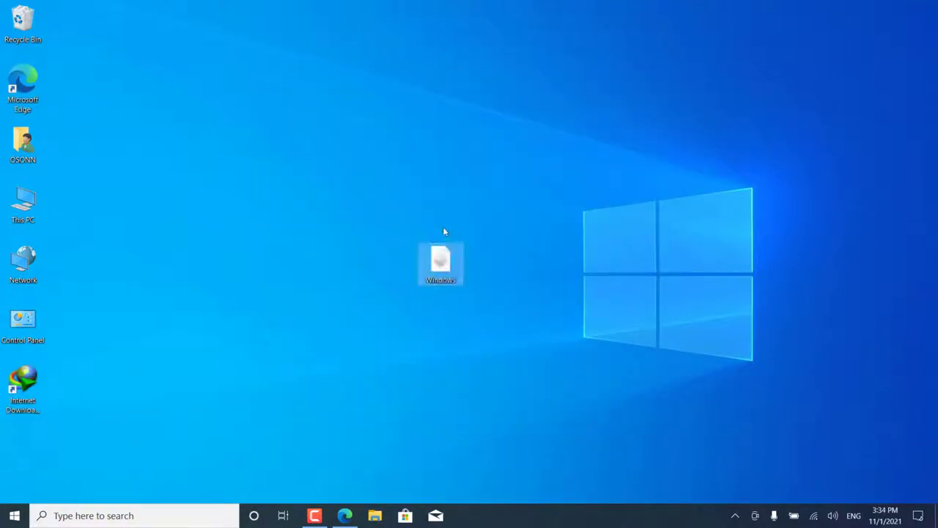
- Switch to Microsoft Edge, download appraiserres.zip from the MEGA page and close the browser
left_click(344, 516)
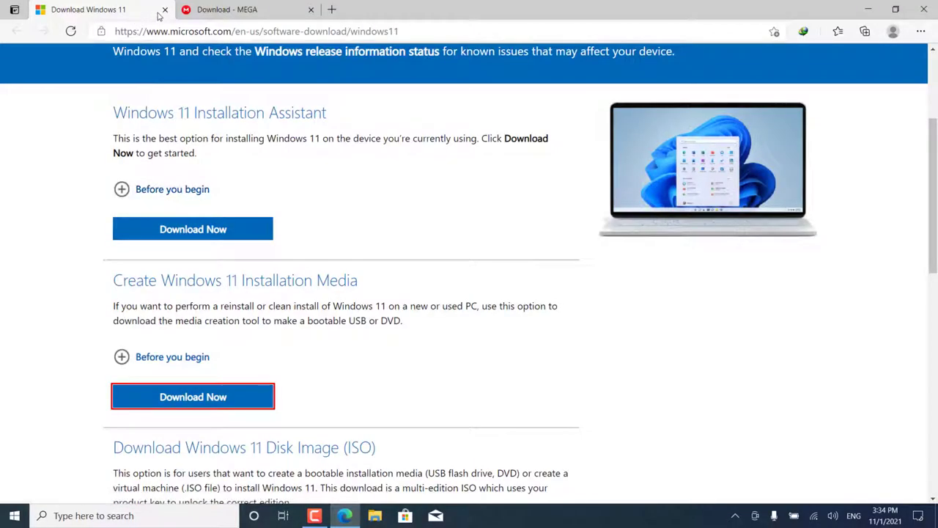
left_click(200, 12)
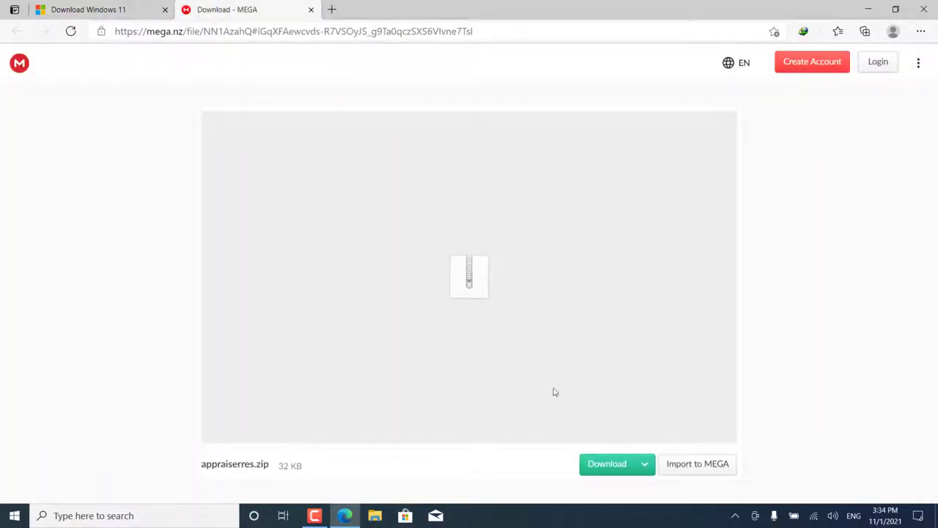
left_click(596, 463)
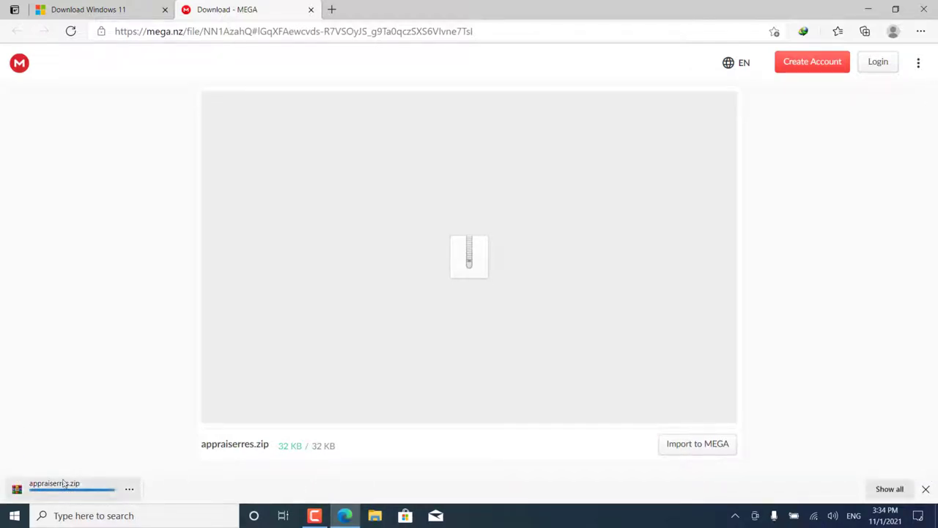
left_click(925, 9)
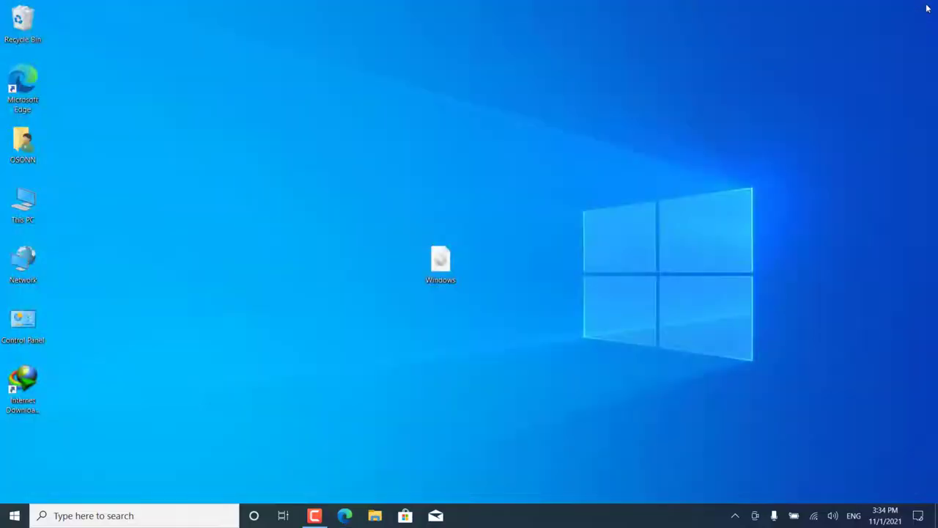
- Move the appraiserres archive from the Downloads folder to the desktop, beside the Windows ISO file
double_click(32, 199)
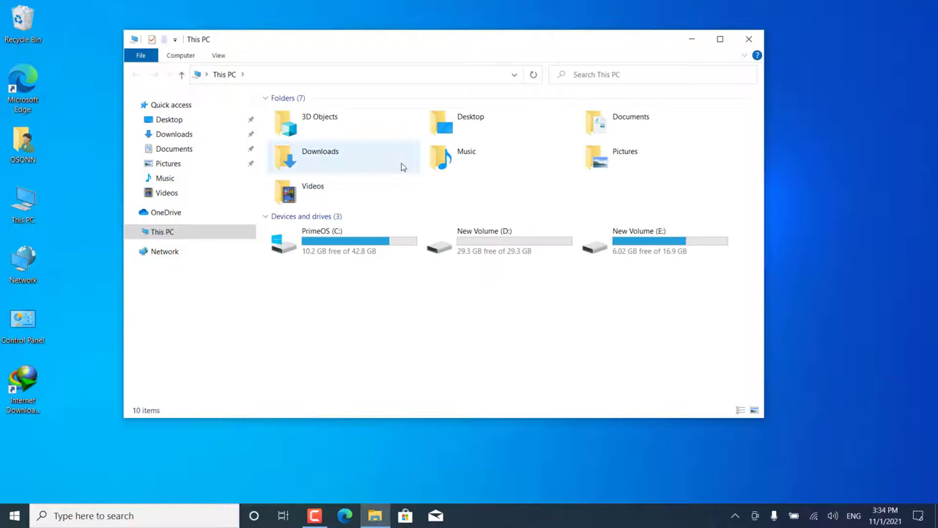
double_click(362, 160)
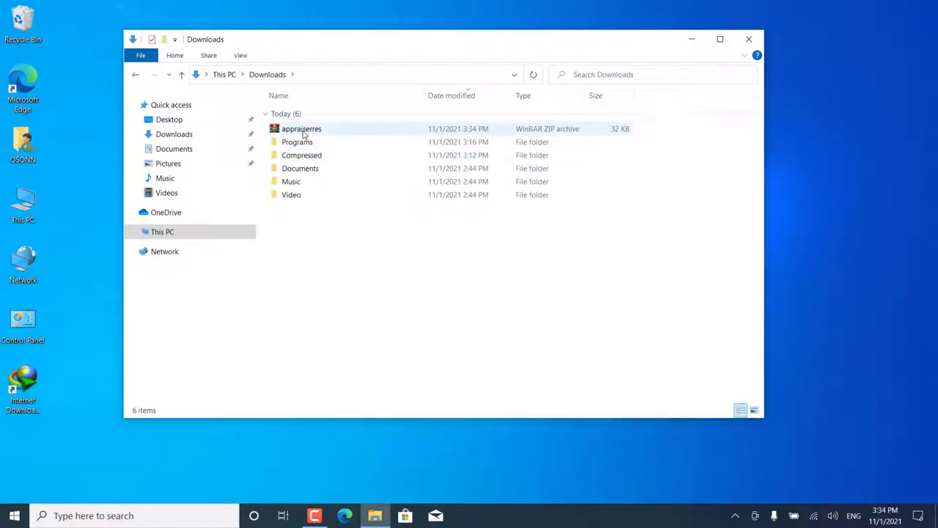
left_click(303, 130)
left_click_drag(823, 203, 821, 199)
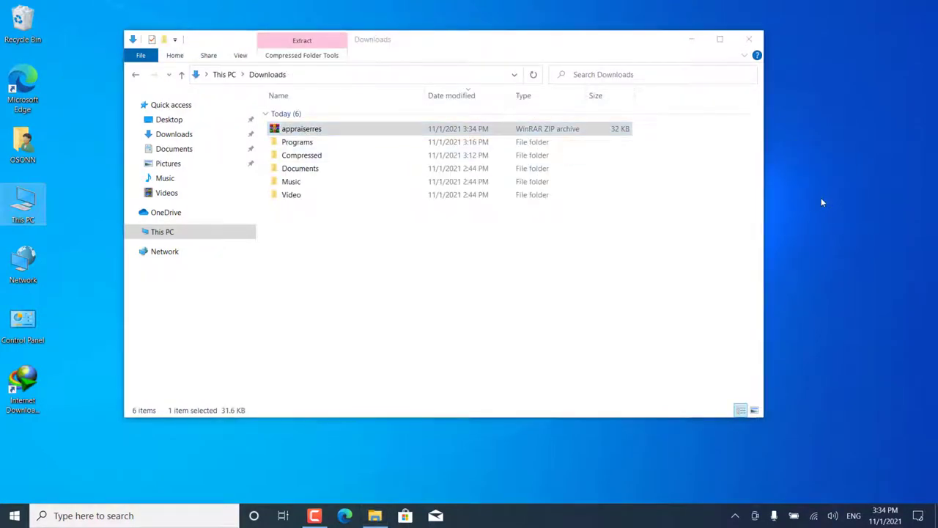
left_click(749, 39)
left_click_drag(804, 198, 394, 258)
left_click(523, 311)
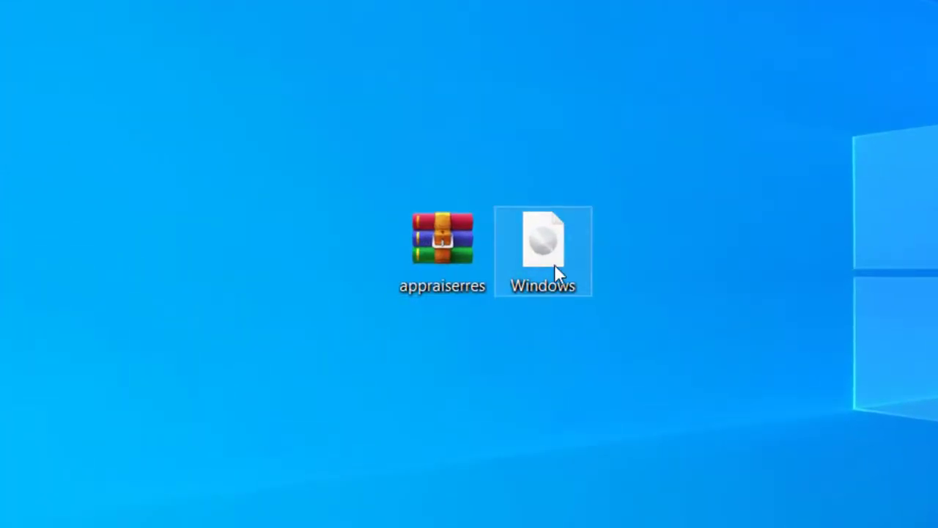
- Extract the Windows ISO into its own Windows folder and swap their places, with the folder beside the appraiserres archive
right_click(537, 246)
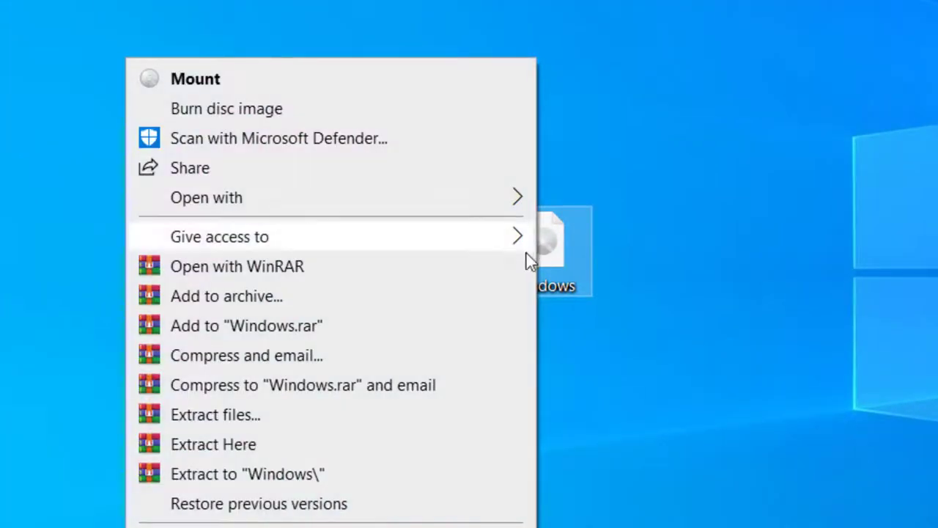
left_click(277, 477)
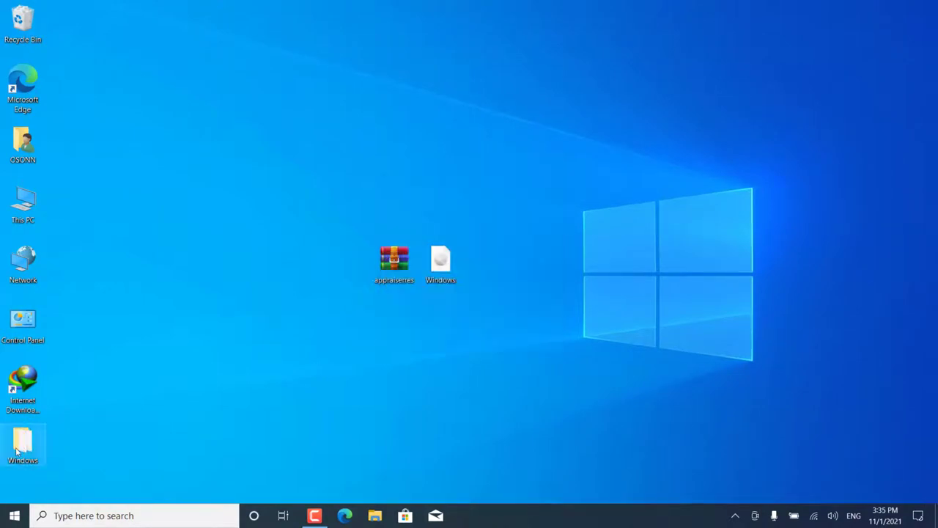
left_click_drag(17, 451, 347, 265)
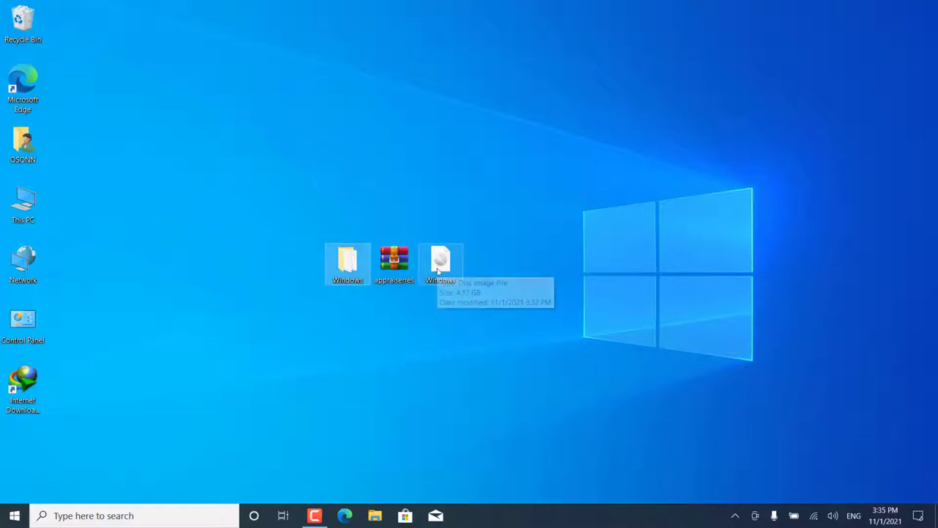
left_click_drag(438, 269, 17, 448)
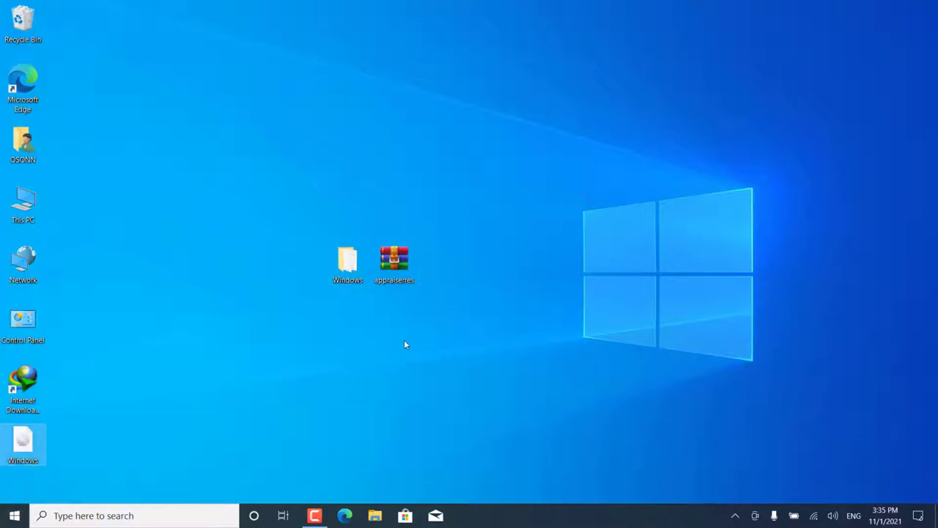
- Extract the appraiserres archive on the desktop into its own appraiserres folder
left_click(357, 274)
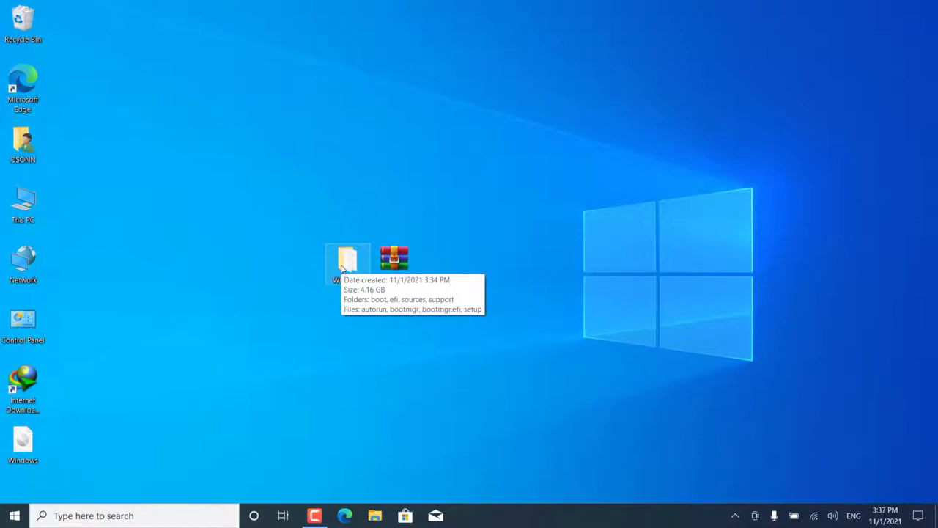
right_click(394, 264)
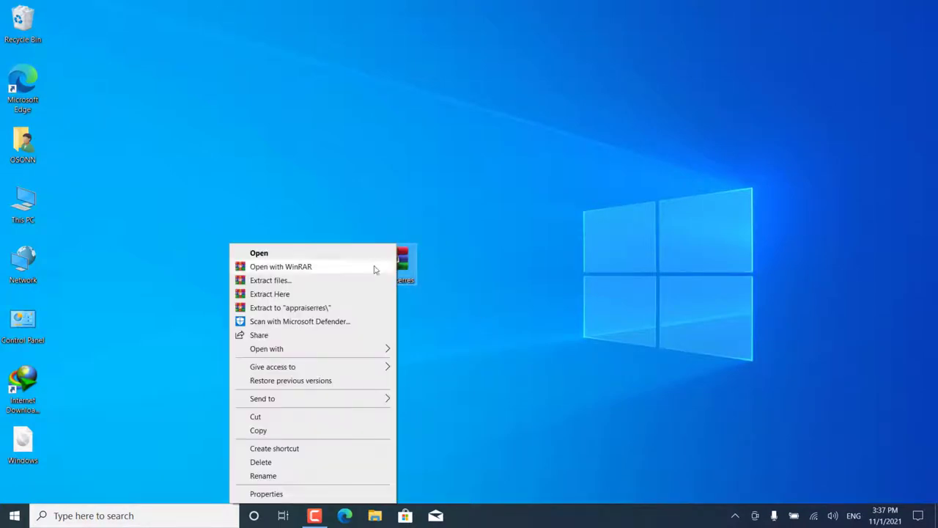
left_click(326, 308)
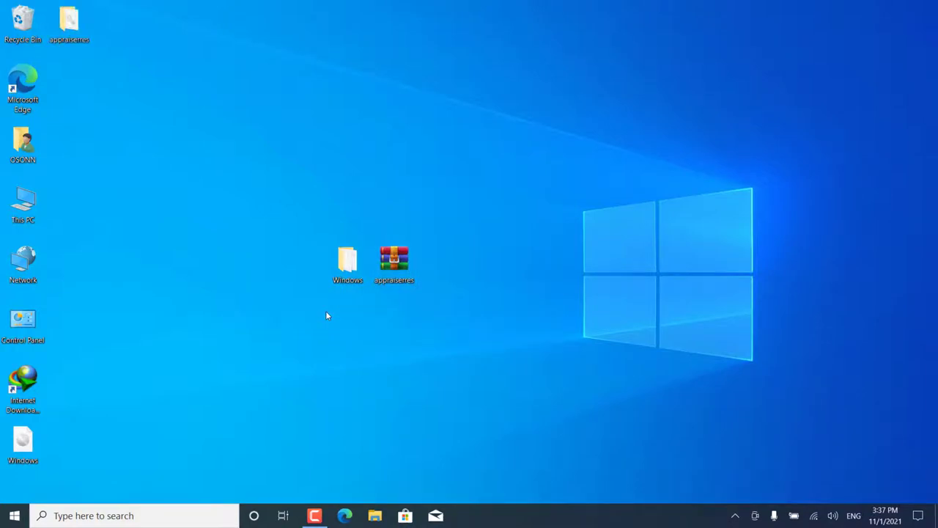
- Move the appraiserres archive beside the Recycle Bin and place the appraiserres and Windows folders side by side near the desktop icon column
left_click_drag(70, 9, 395, 190)
left_click_drag(401, 264, 79, 34)
left_click_drag(516, 241, 281, 246)
left_click_drag(241, 215, 210, 274)
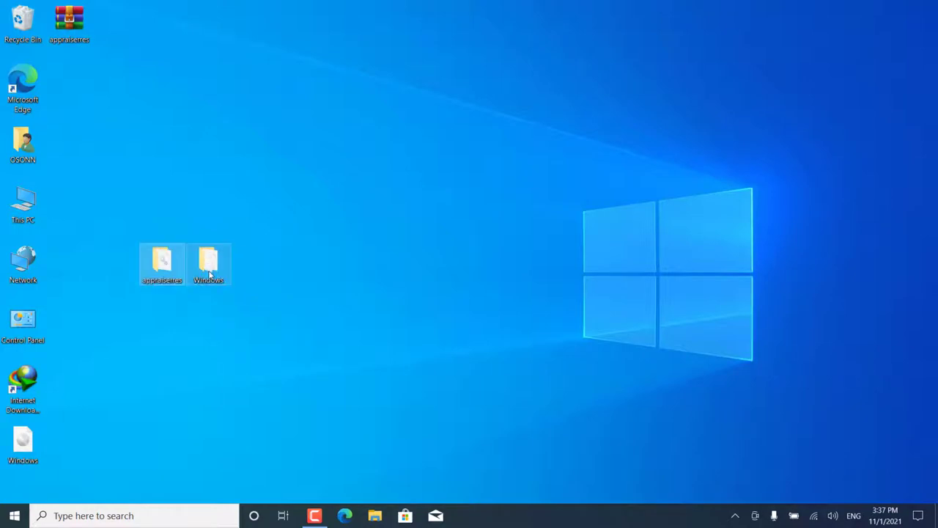
left_click(210, 275)
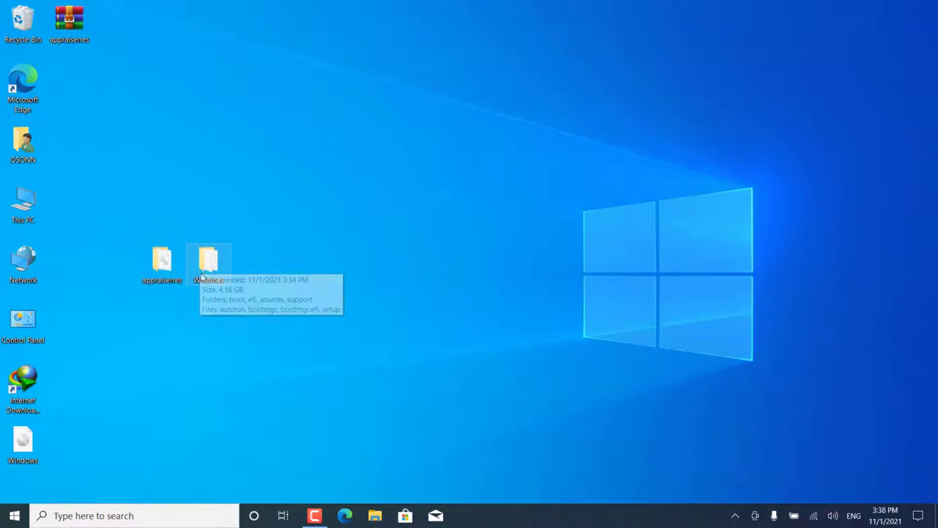
- Open the sources folder inside the extracted Windows folder and minimize its window
double_click(207, 270)
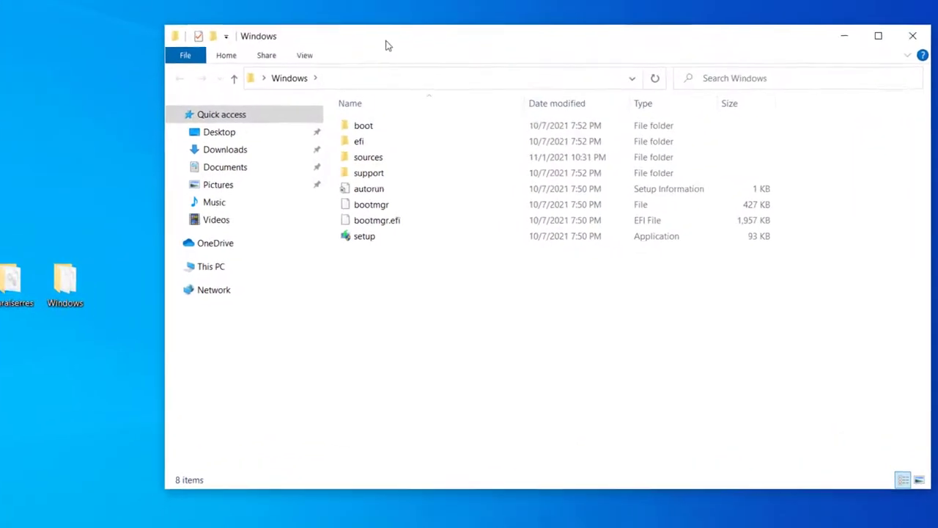
double_click(350, 154)
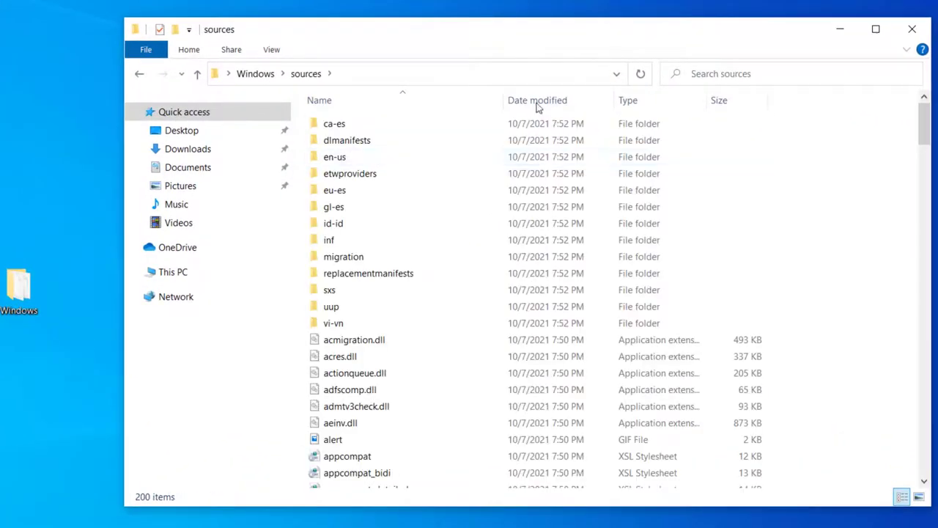
left_click(840, 29)
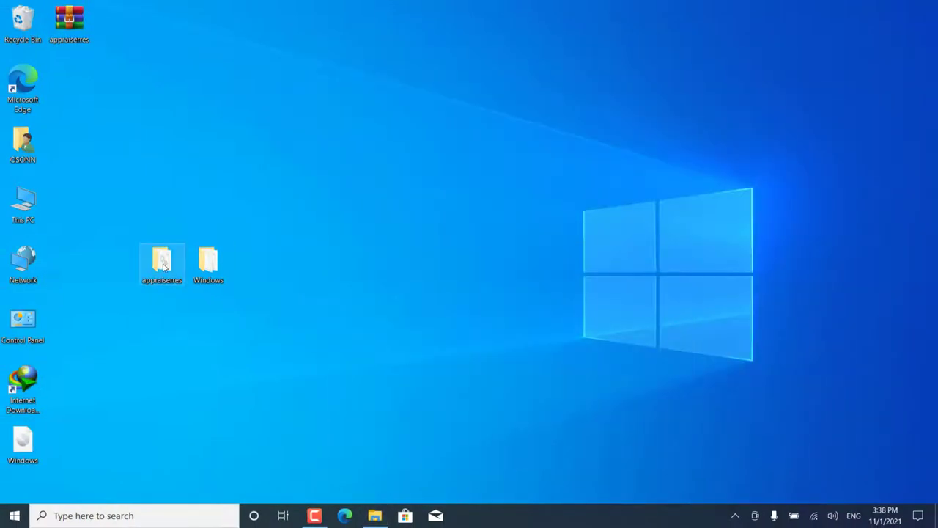
- Copy appraiserres.dll from the extracted appraiserres folder and close that folder's window
double_click(164, 266)
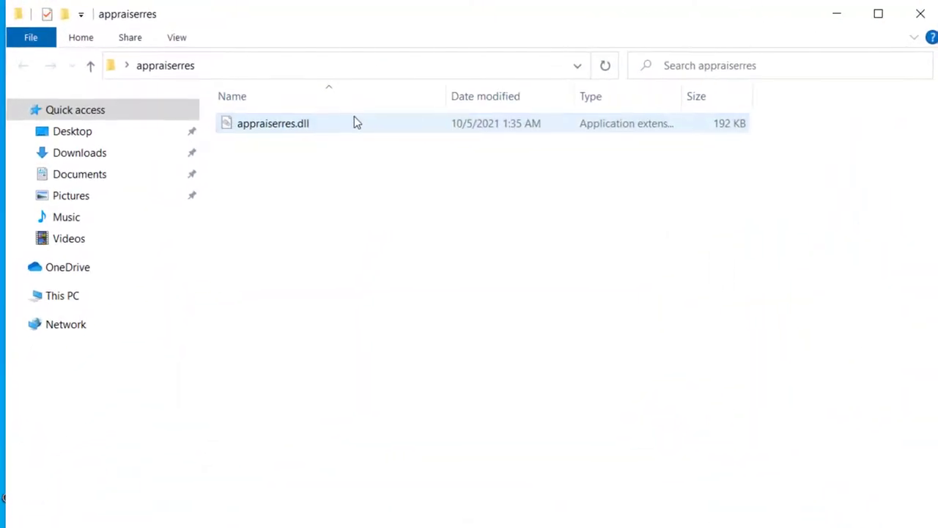
left_click(244, 84)
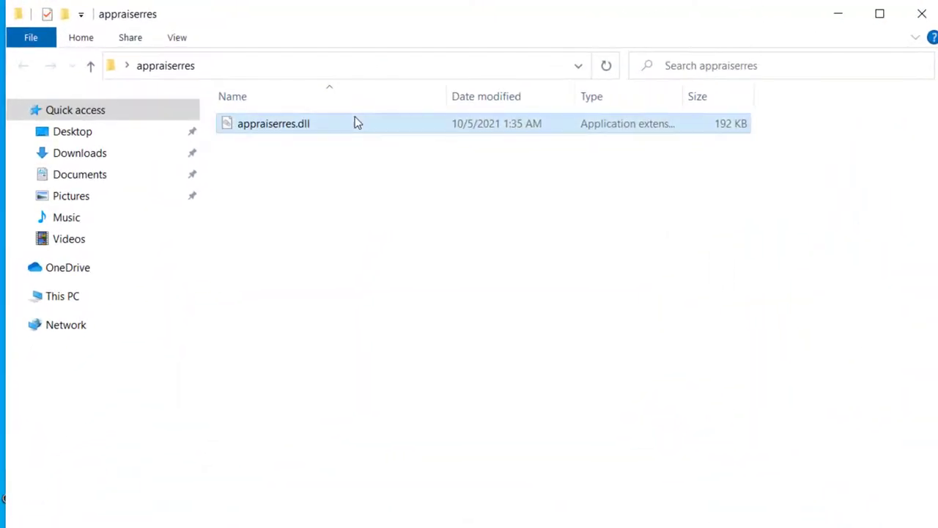
right_click(355, 118)
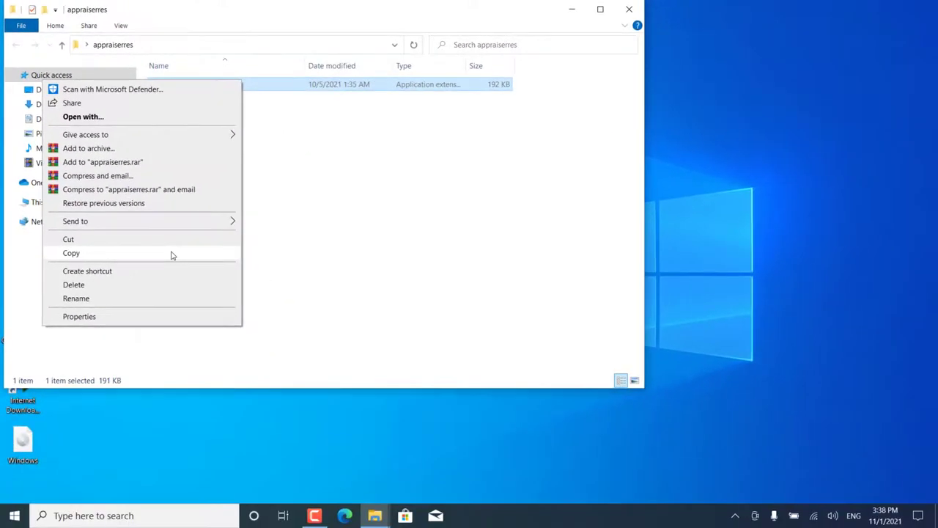
left_click(241, 360)
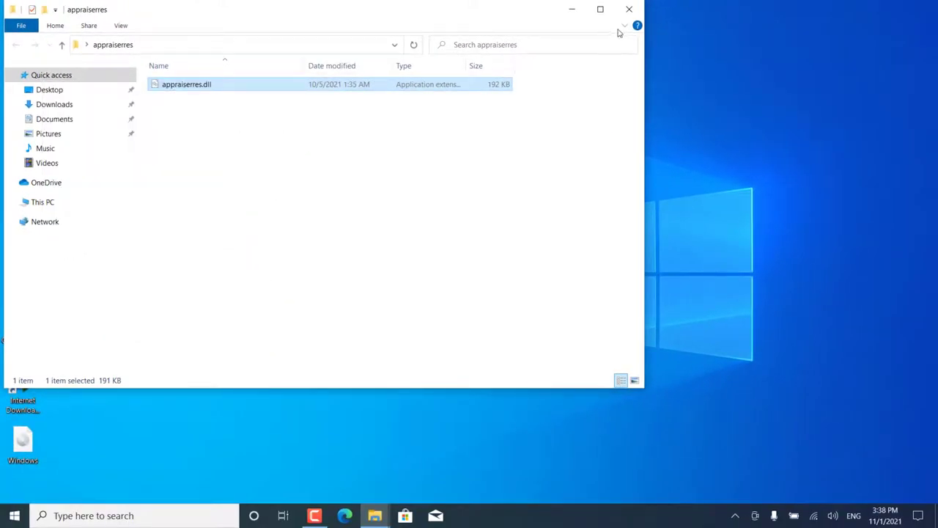
left_click(629, 9)
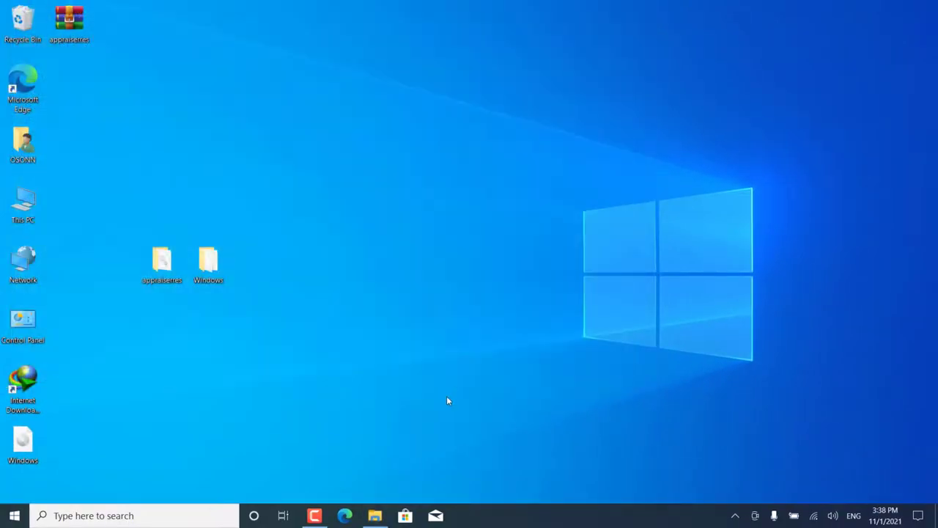
- Paste appraiserres.dll into the Windows installation's sources folder, replacing the existing file
left_click(374, 515)
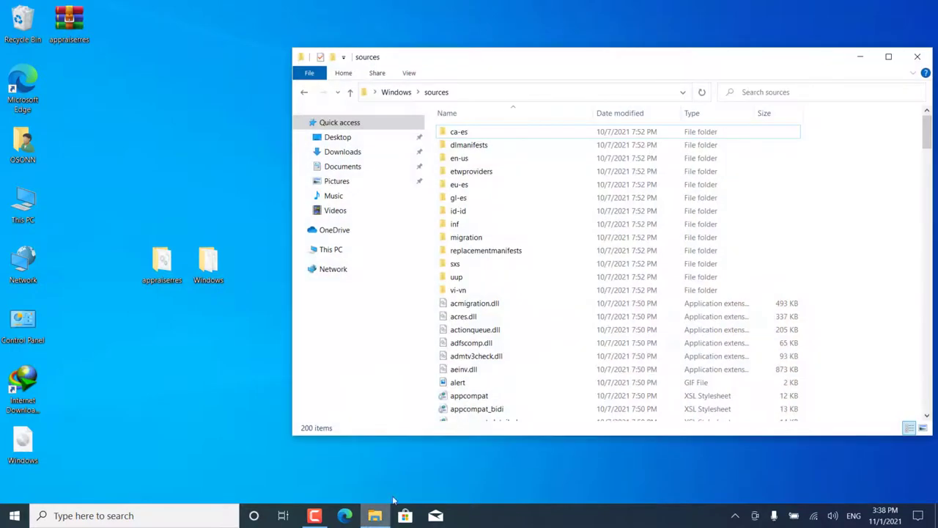
right_click(876, 236)
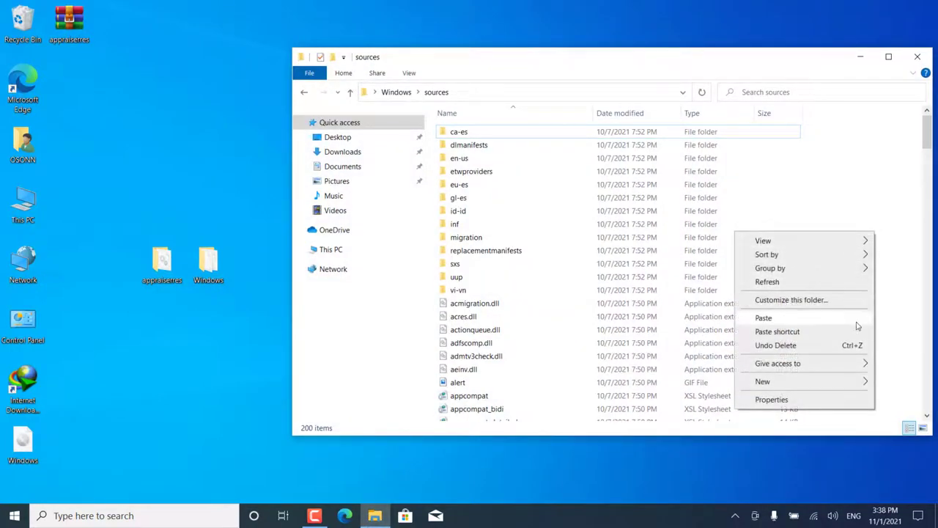
left_click(856, 320)
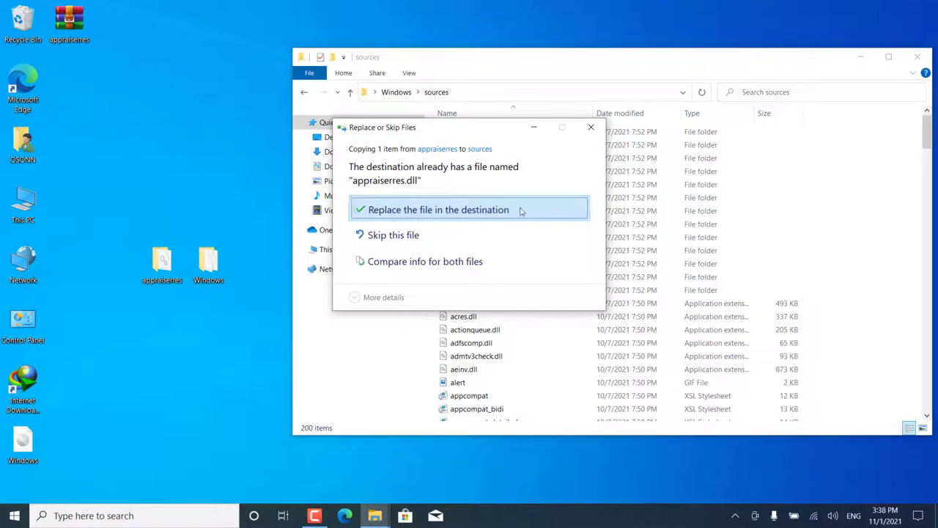
left_click(522, 210)
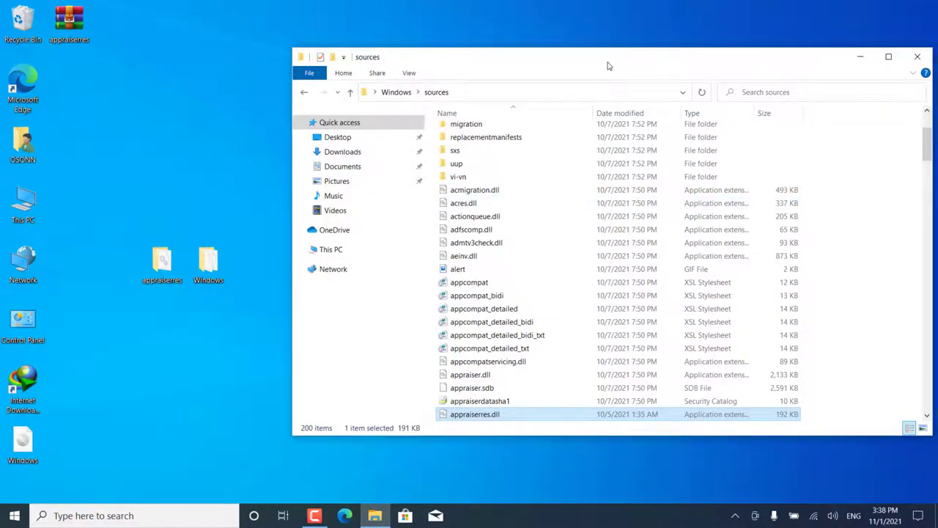
- Maximize the sources window, return to the parent Windows folder, launch the setup application and minimize the folder window
left_click_drag(552, 67, 477, 51)
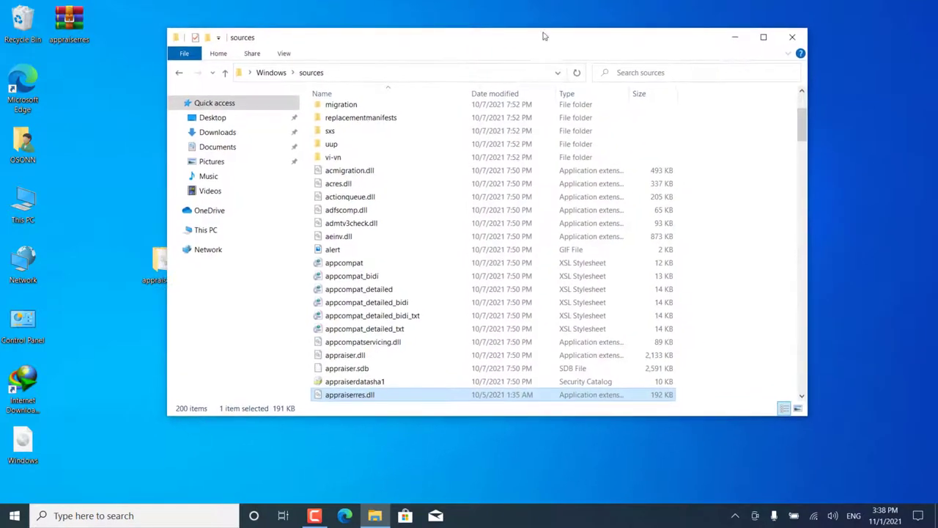
left_click(764, 37)
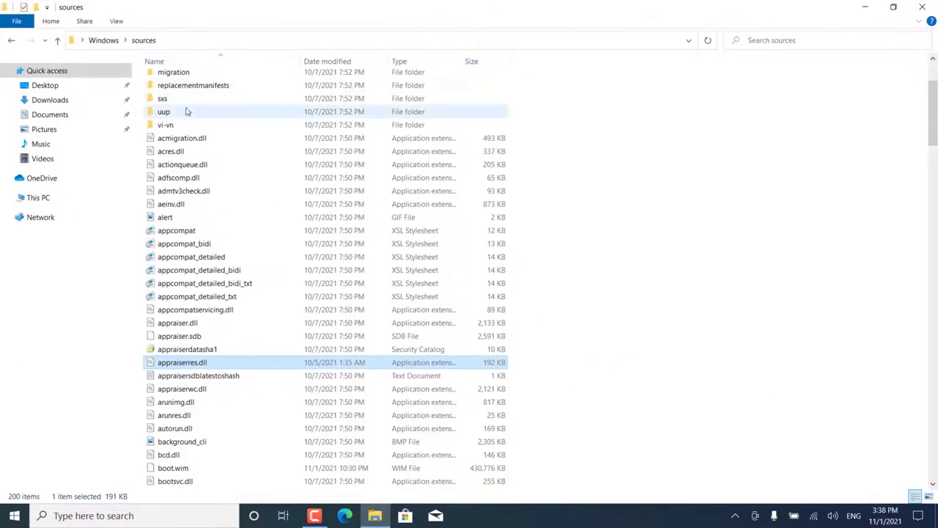
left_click(57, 41)
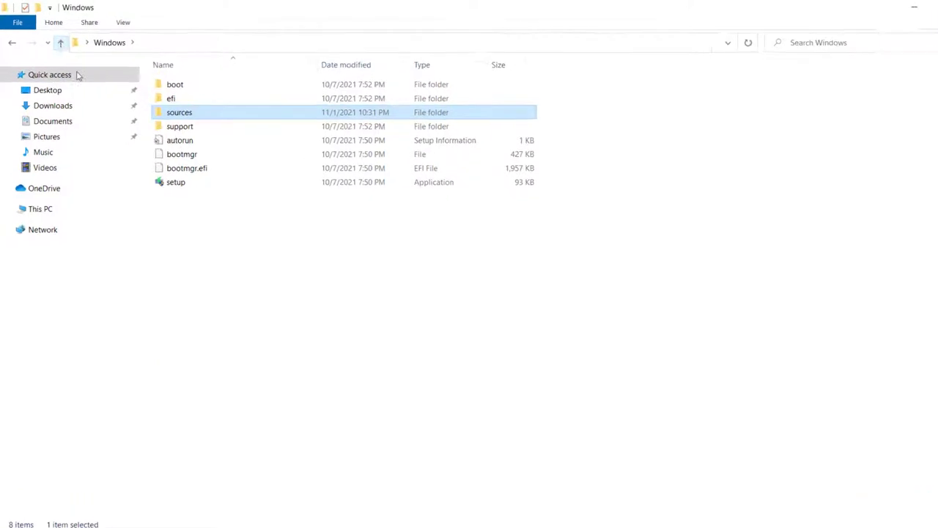
right_click(183, 185)
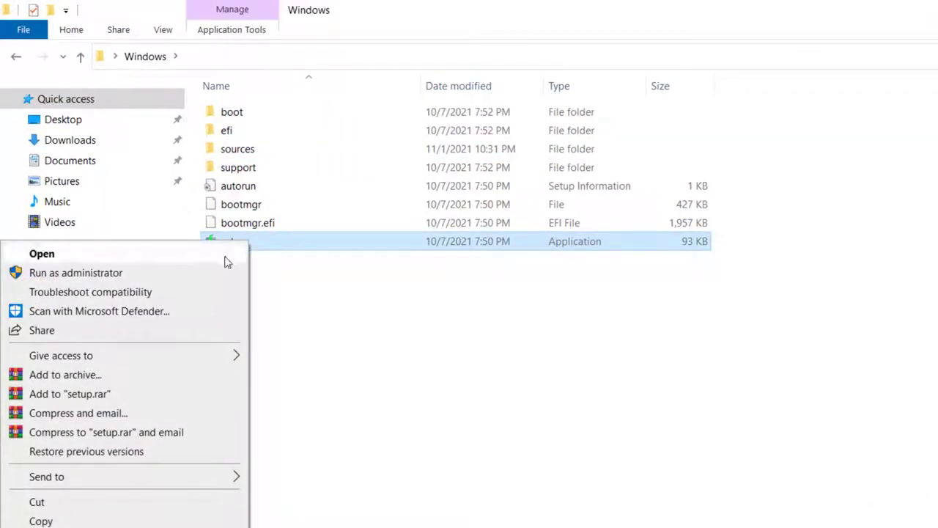
left_click(225, 256)
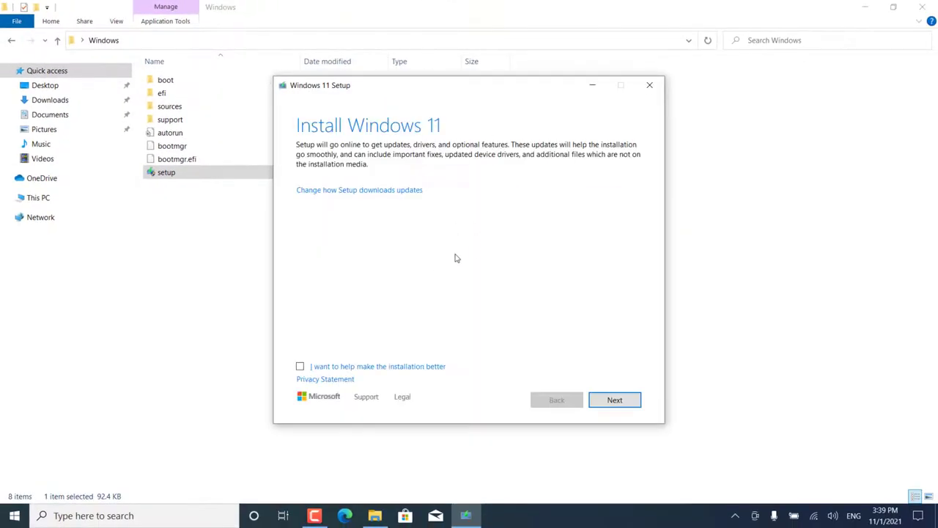
left_click(870, 11)
left_click(870, 11)
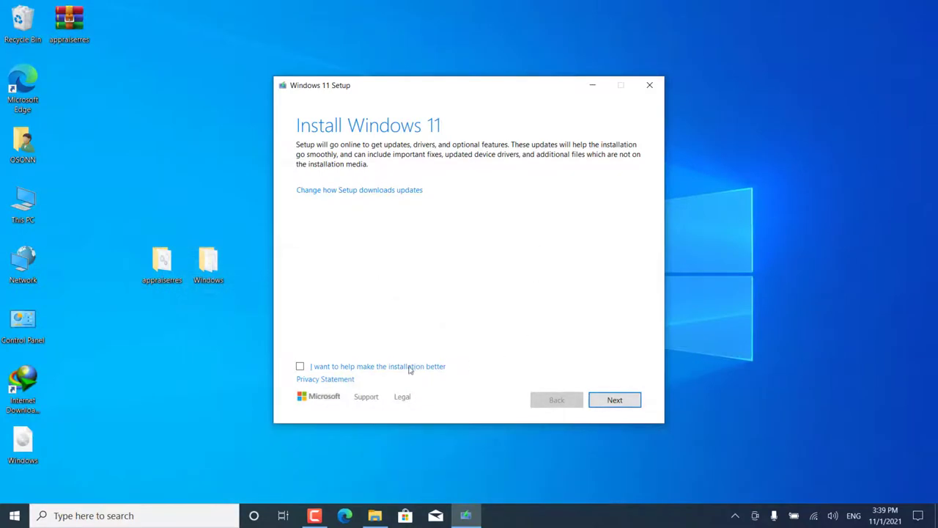
- Set Windows 11 Setup's update download option to Not right now and accept the license terms
left_click(344, 190)
left_click(332, 221)
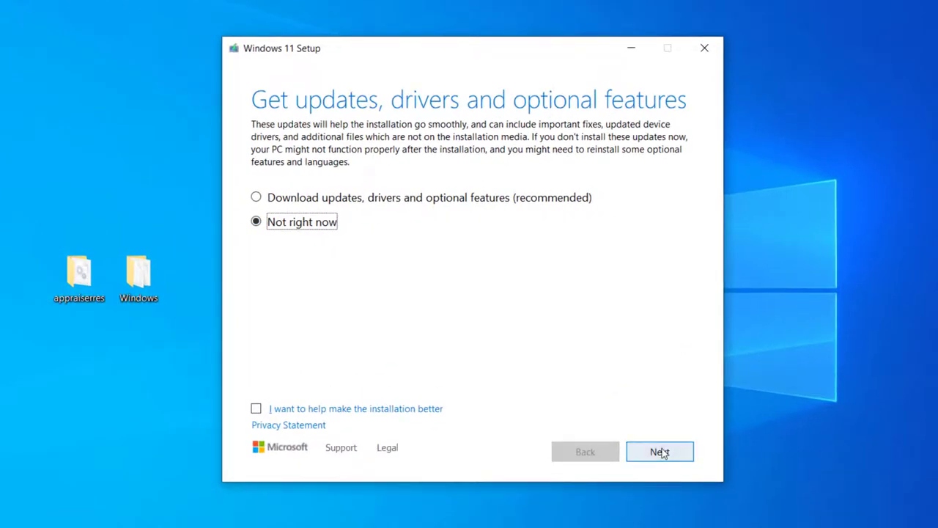
left_click(659, 452)
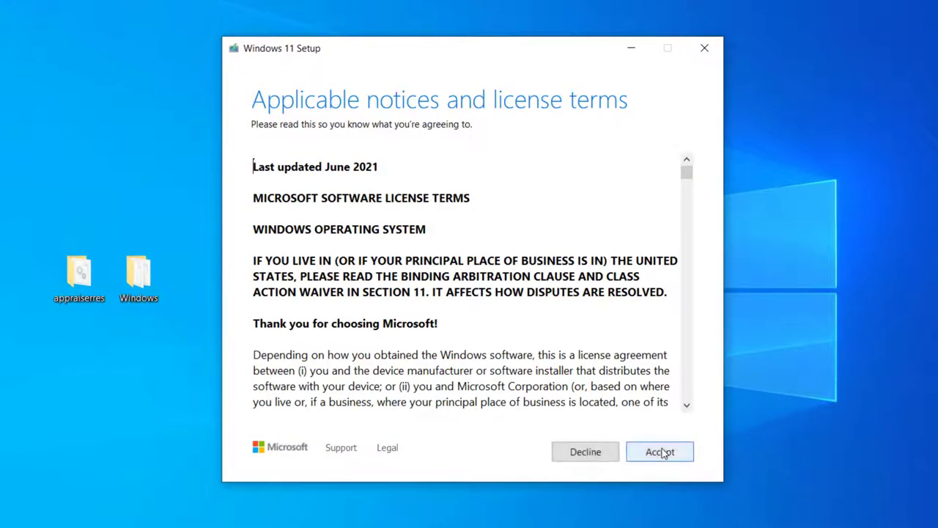
left_click(661, 454)
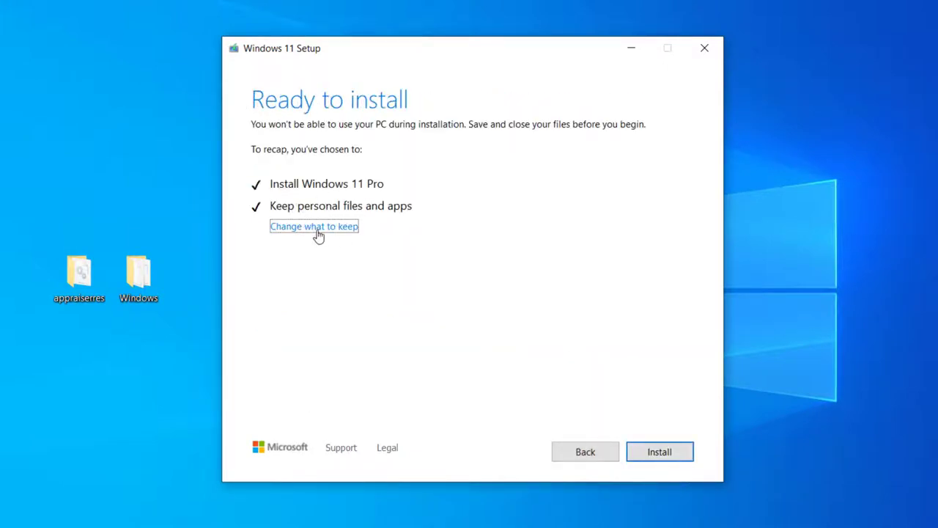
- Choose Keep personal files and apps as what to keep and start the Windows 11 Pro installation
left_click(316, 229)
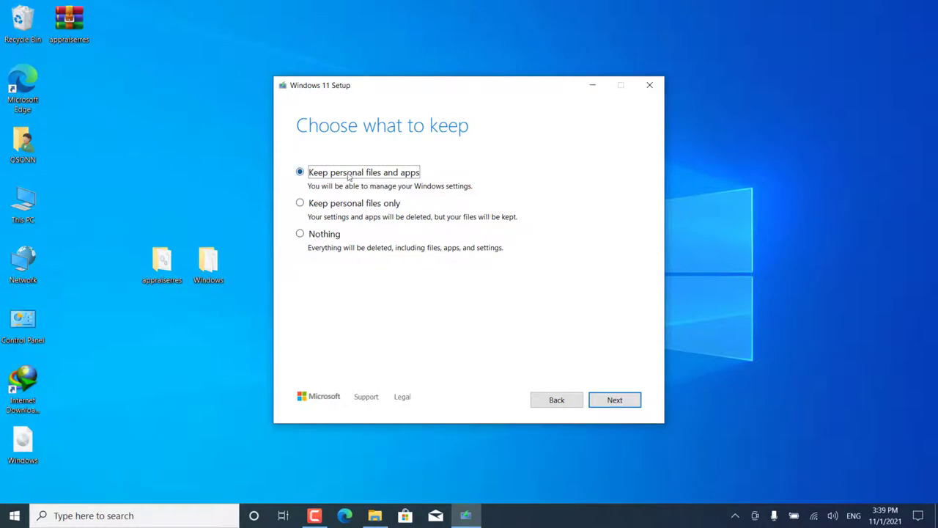
left_click(615, 401)
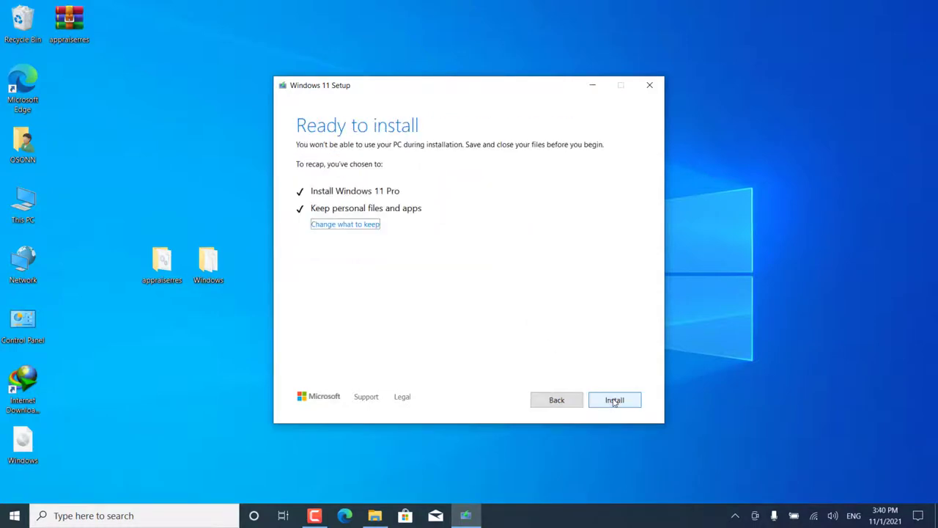
left_click(615, 401)
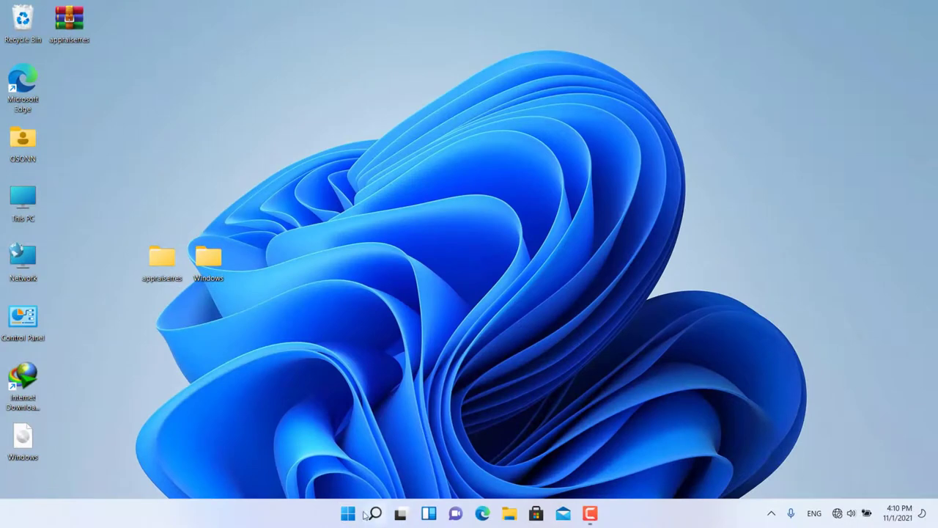
- Open the Windows Update page in Settings and check for updates
left_click_drag(252, 225, 124, 296)
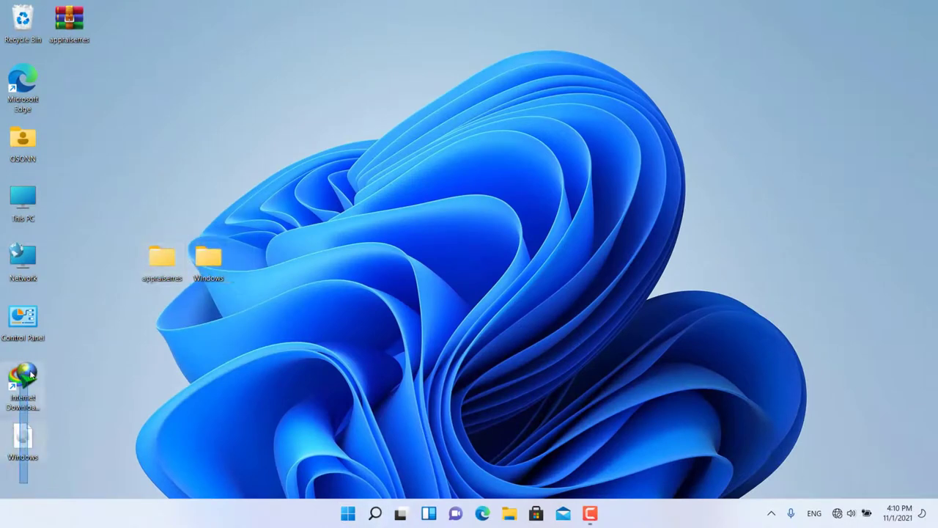
left_click(348, 513)
left_click(615, 153)
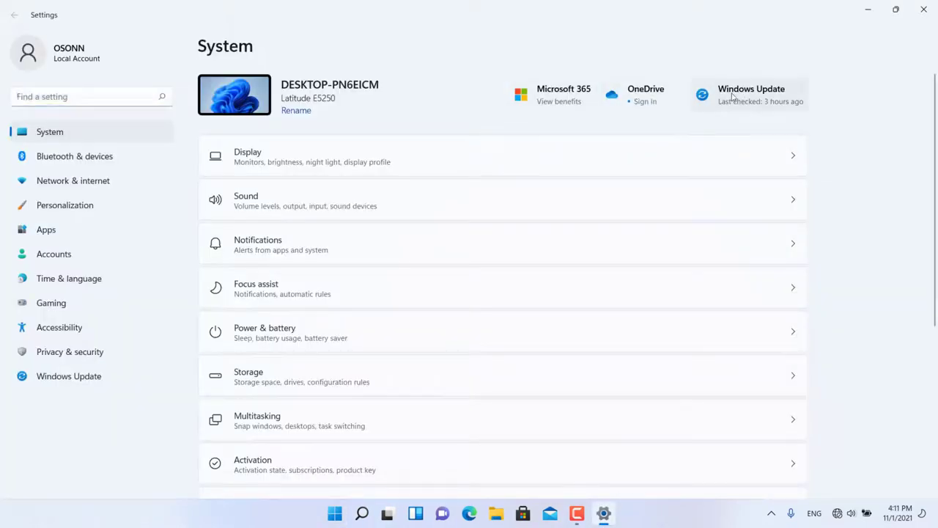
left_click(732, 96)
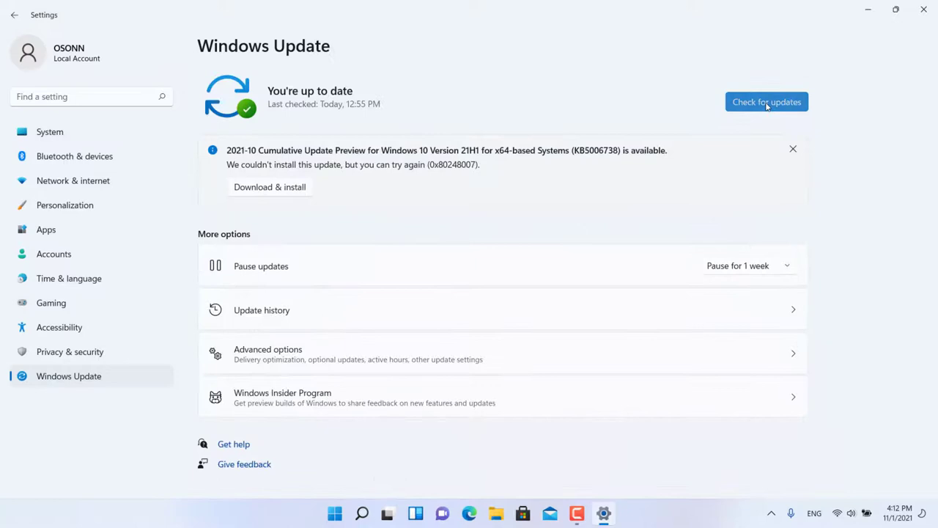
left_click(767, 104)
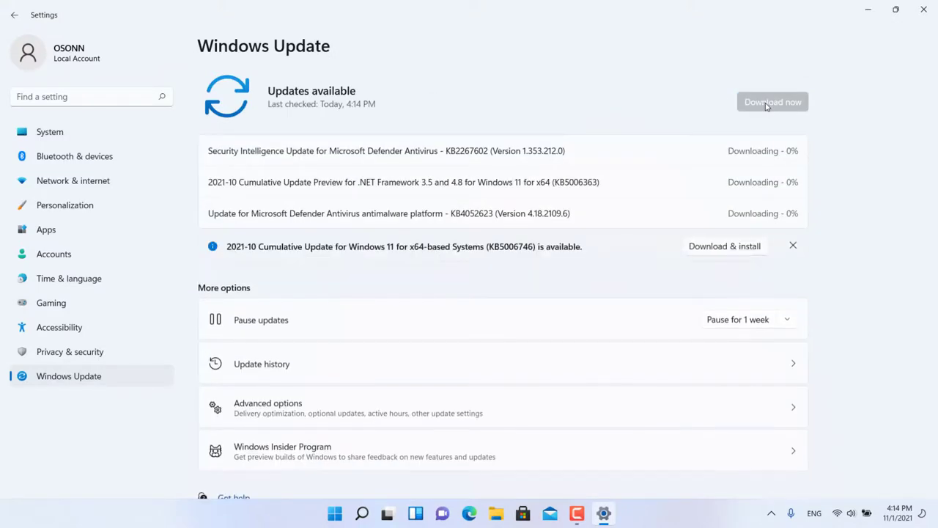
- View the System settings page and the local account's Accounts page
left_click(24, 130)
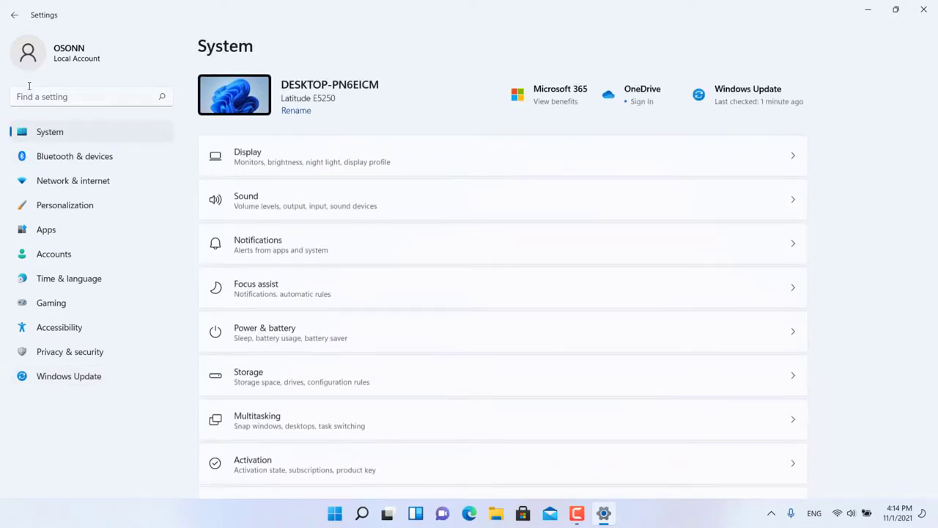
left_click(65, 64)
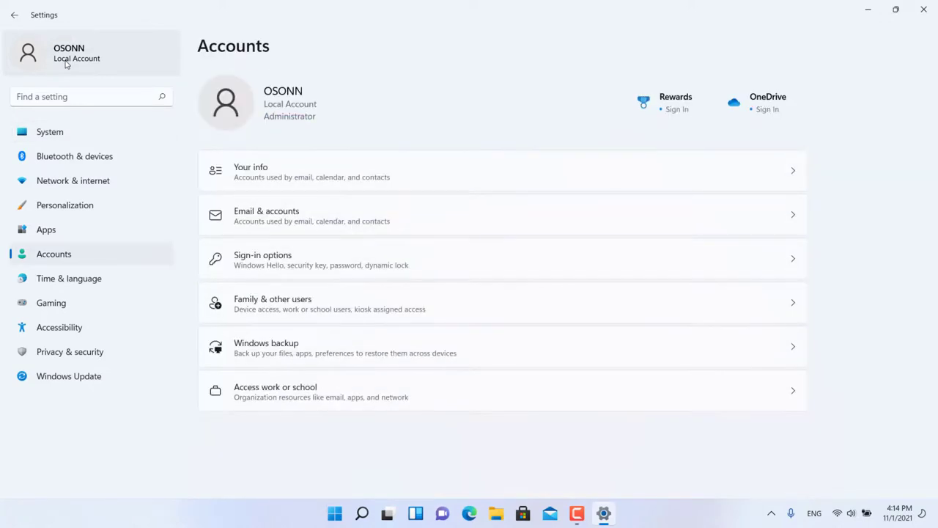